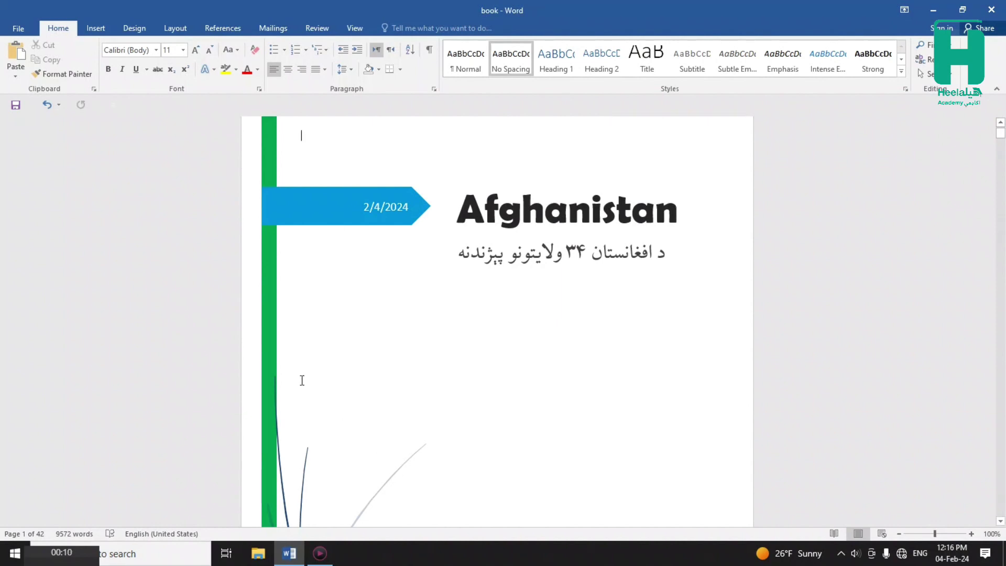
Switch to the Insert tab to reach the header, footer and page number commands.
click(101, 24)
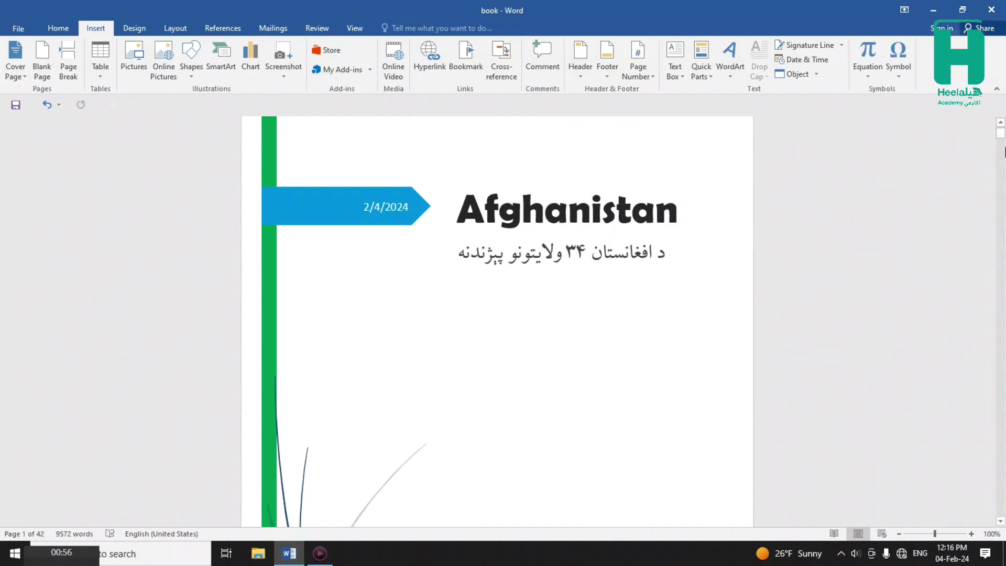
Scroll to page 2 and put the cursor before the Afghanistan heading.
drag(1001, 132, 1001, 149)
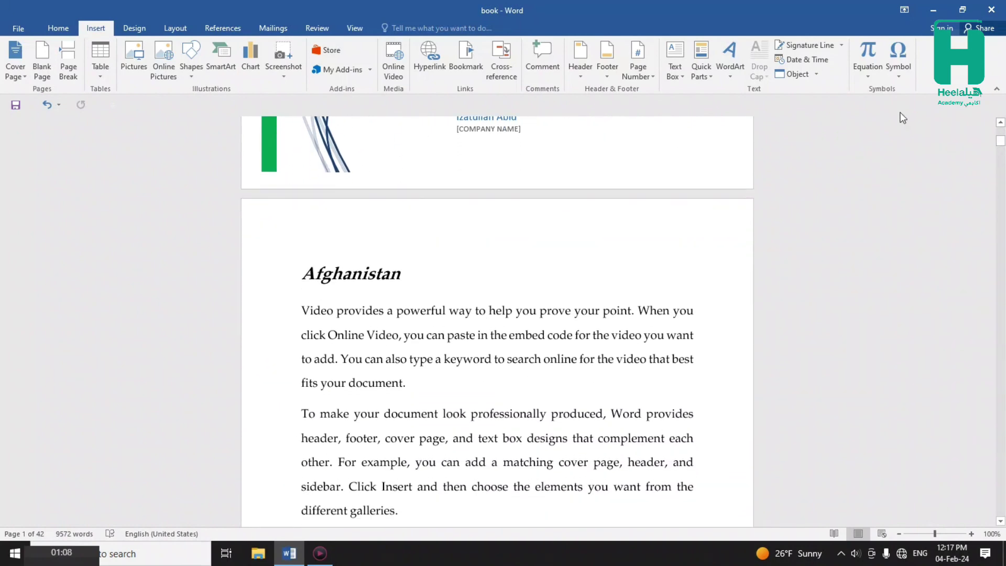
click(289, 276)
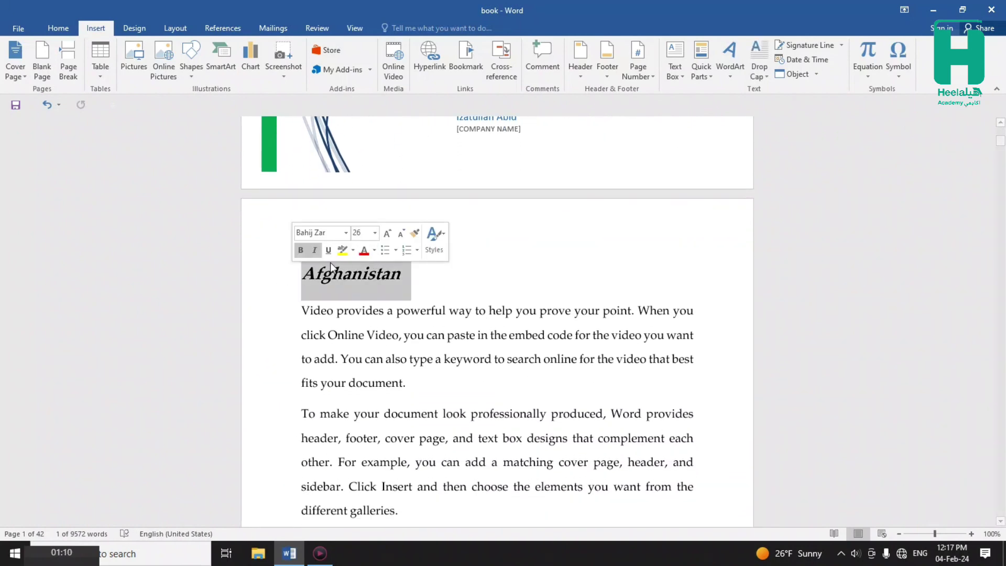
click(316, 278)
click(294, 273)
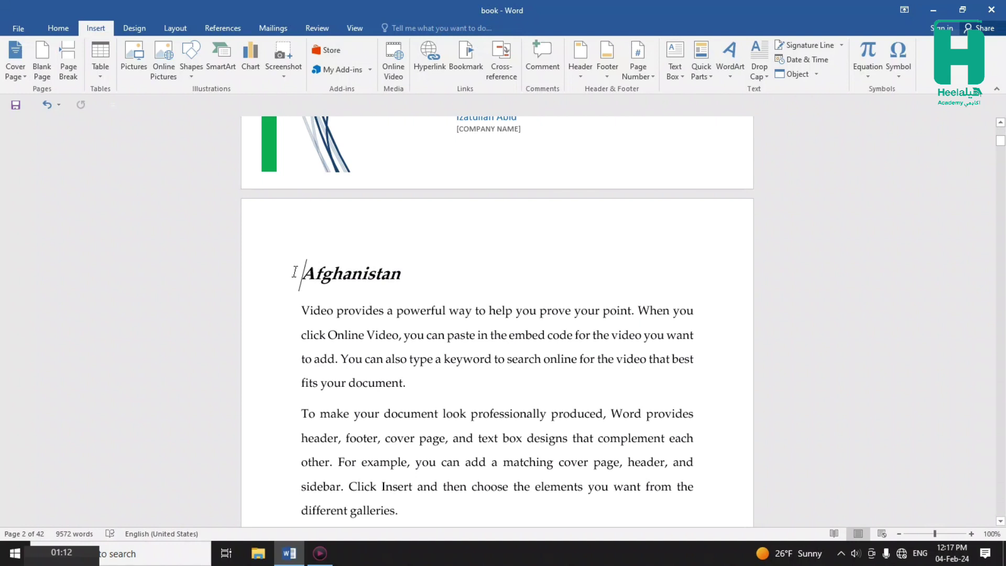
Insert the Motion (Odd Page) header from the Header gallery.
click(581, 71)
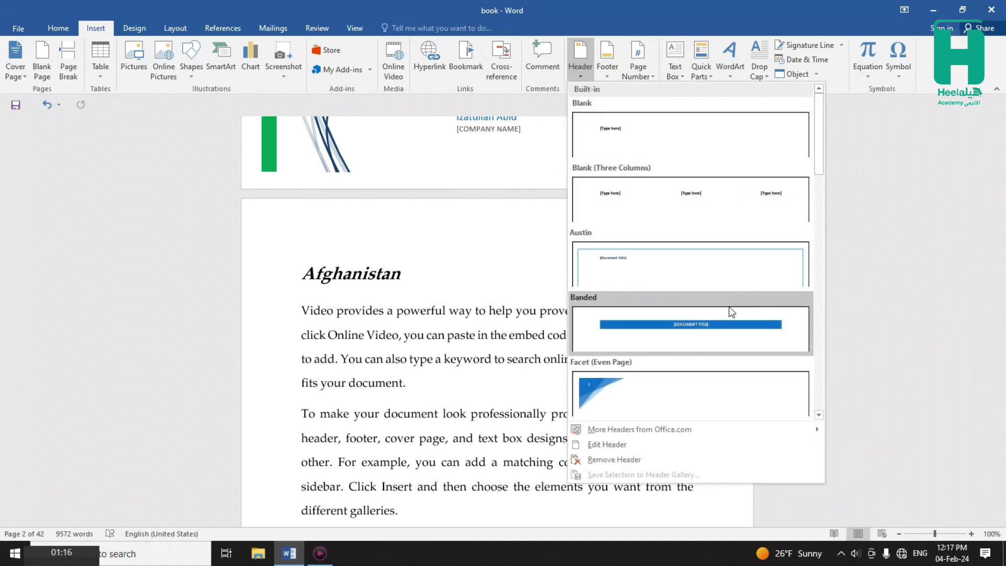
click(819, 414)
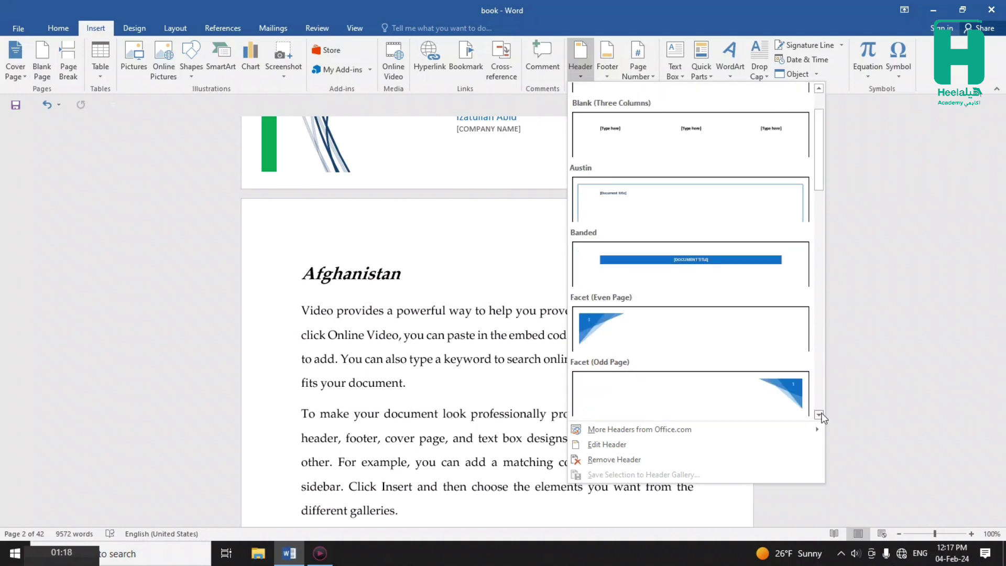
click(819, 414)
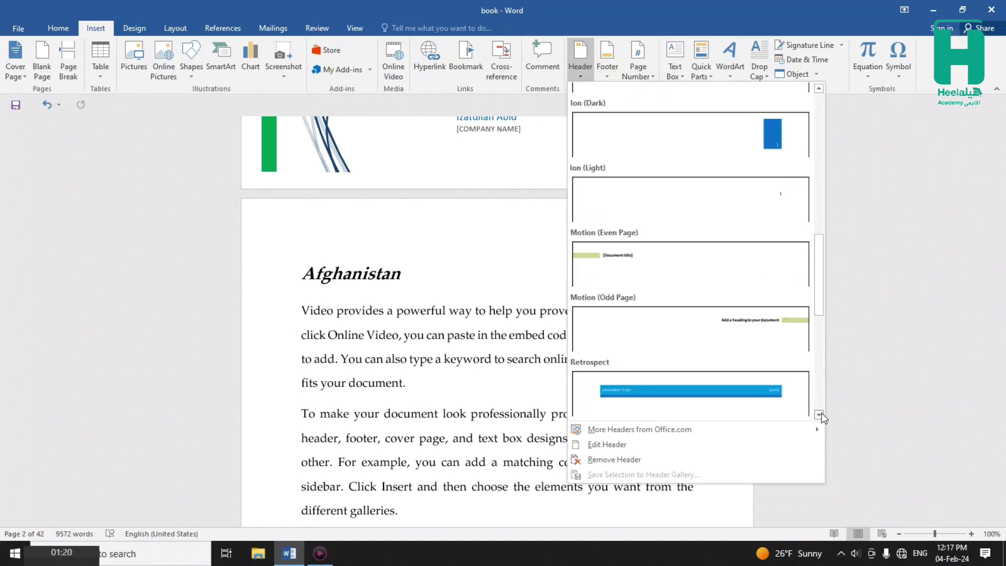
click(819, 414)
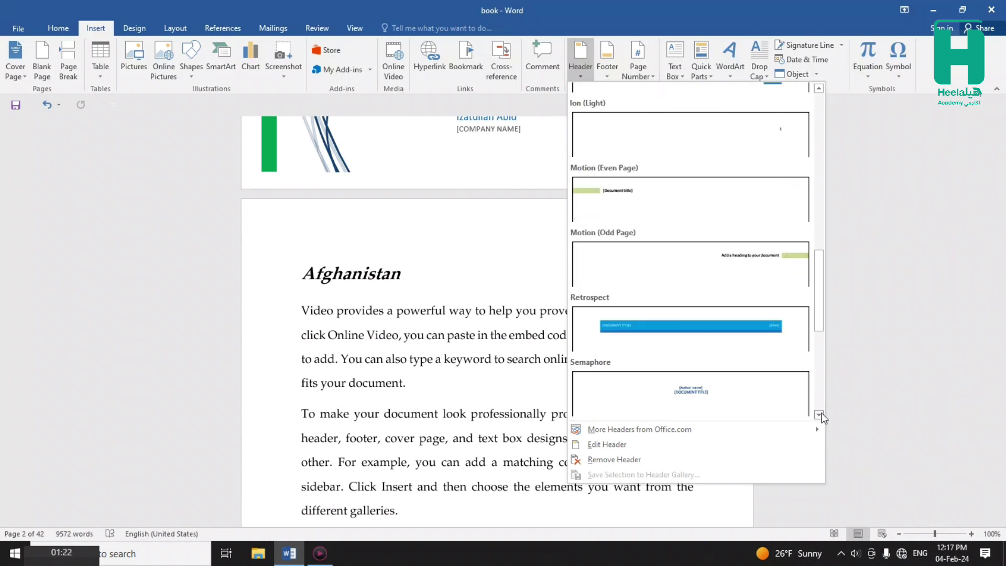
click(770, 272)
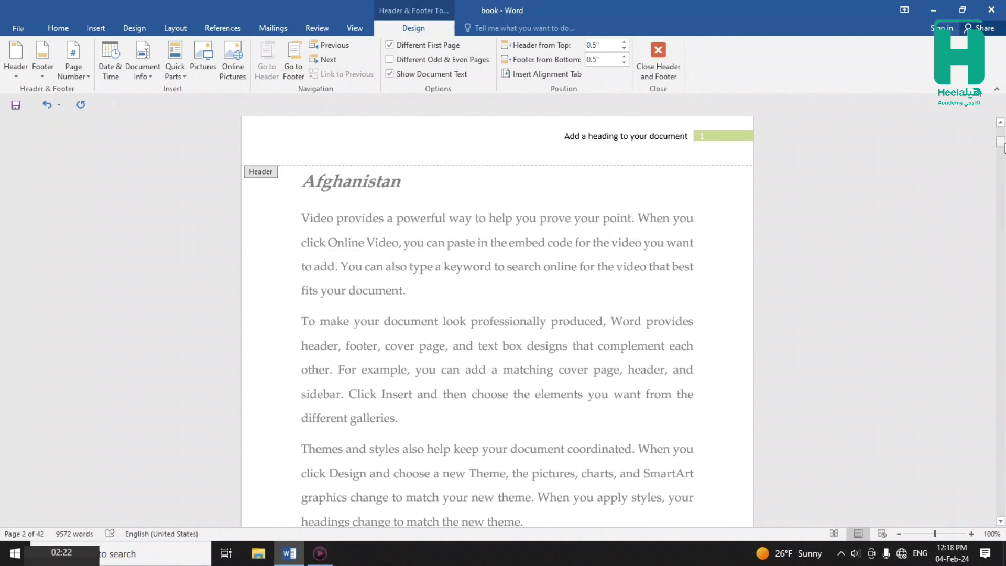
drag(1001, 142, 1004, 389)
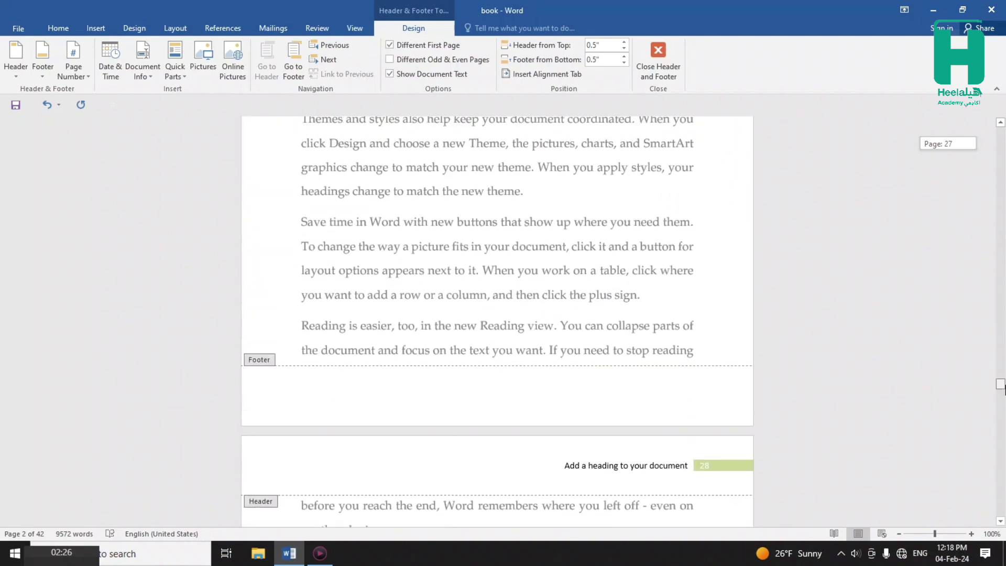
mouse_move(1004, 389)
mouse_down()
mouse_move(1005, 462)
mouse_move(1001, 209)
mouse_up()
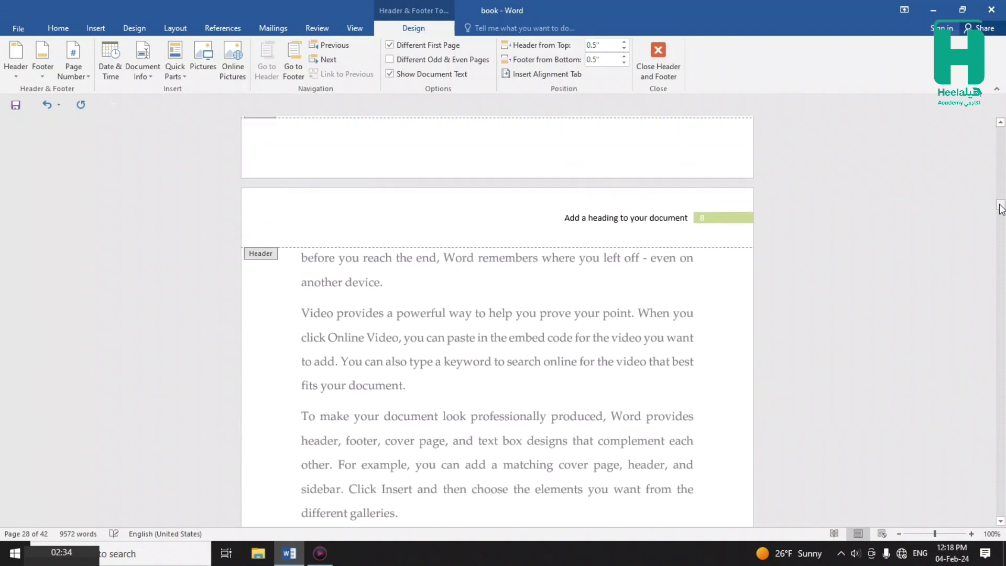
drag(1001, 208, 1000, 141)
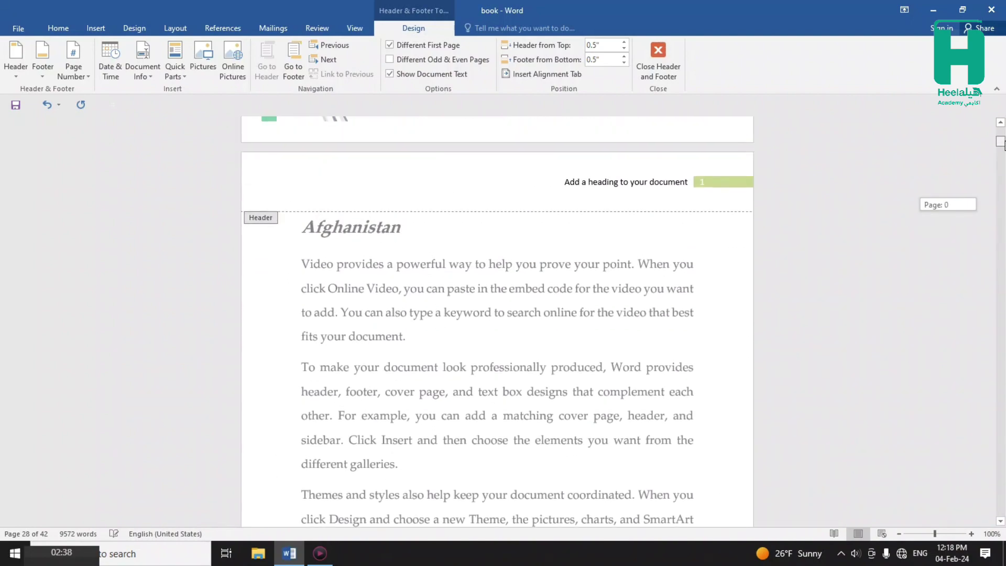
Replace the header placeholder with the Pashto title 'د افغانستان د ۳۴ ولایتونو پیژندنه' and select it.
click(568, 185)
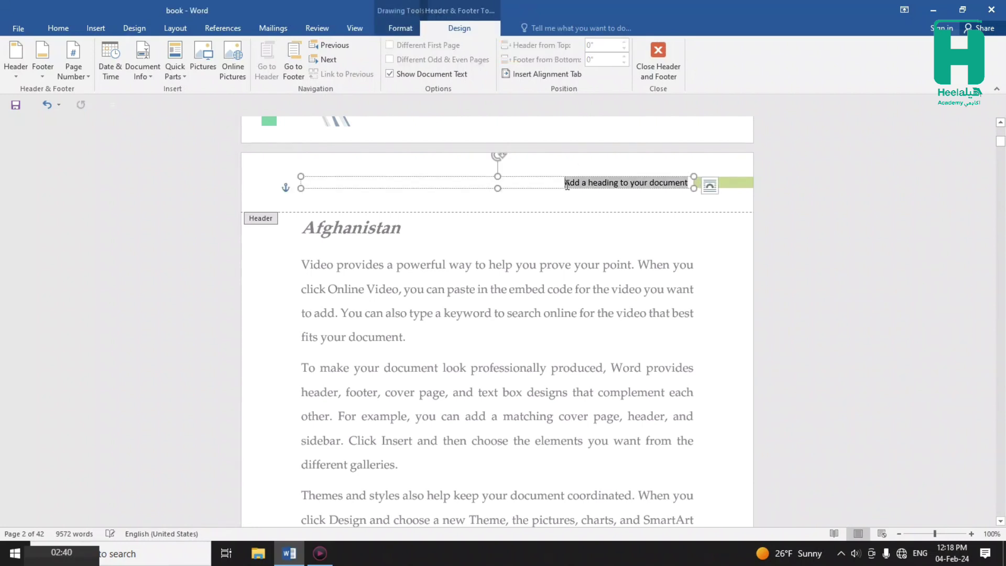
key(alt+shift)
key(BackSpace)
text(اف)
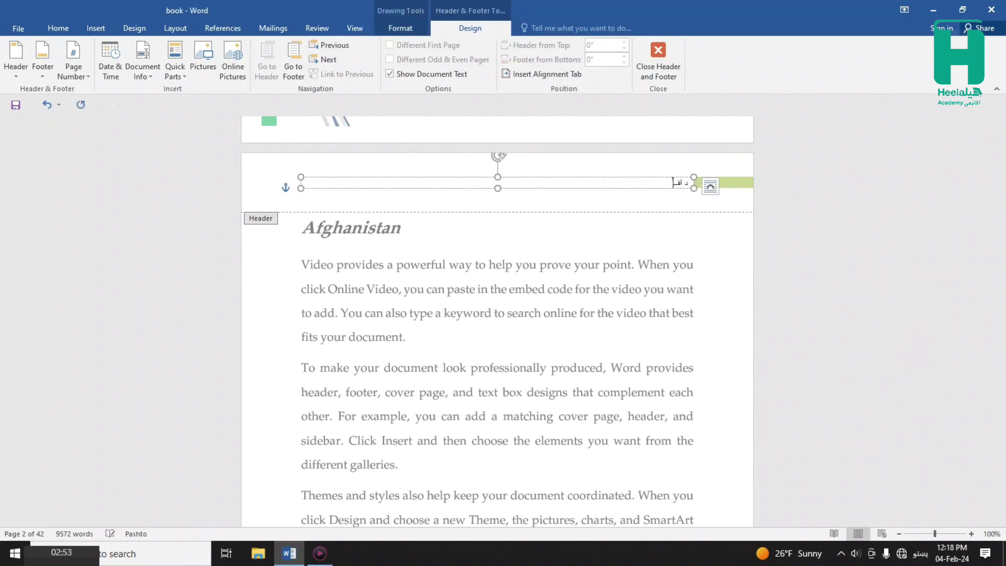
text(غانستان)
text( د)
text( ۳۴ و)
text(لایتون)
text(و پیژ)
text(ندنه)
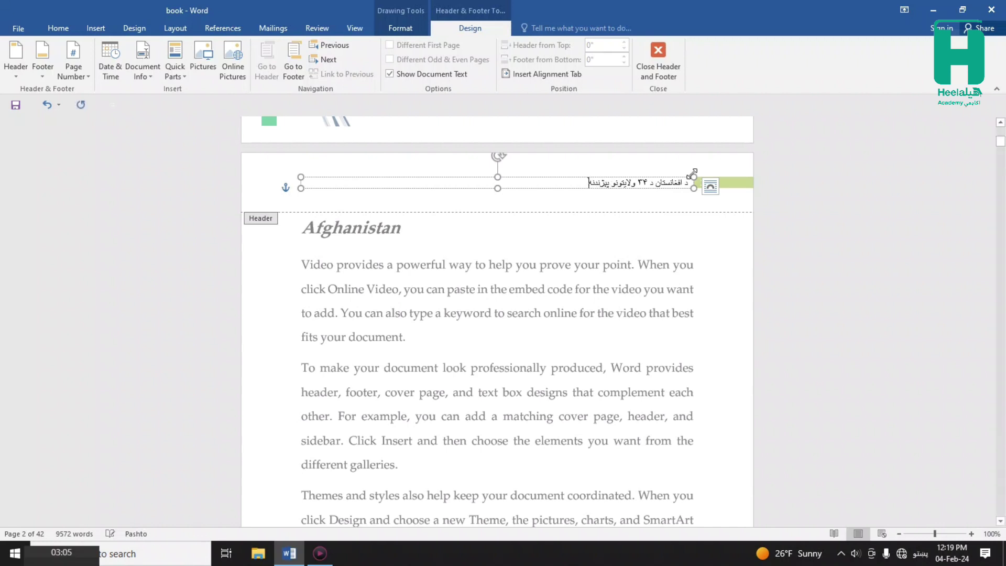
double_click(621, 183)
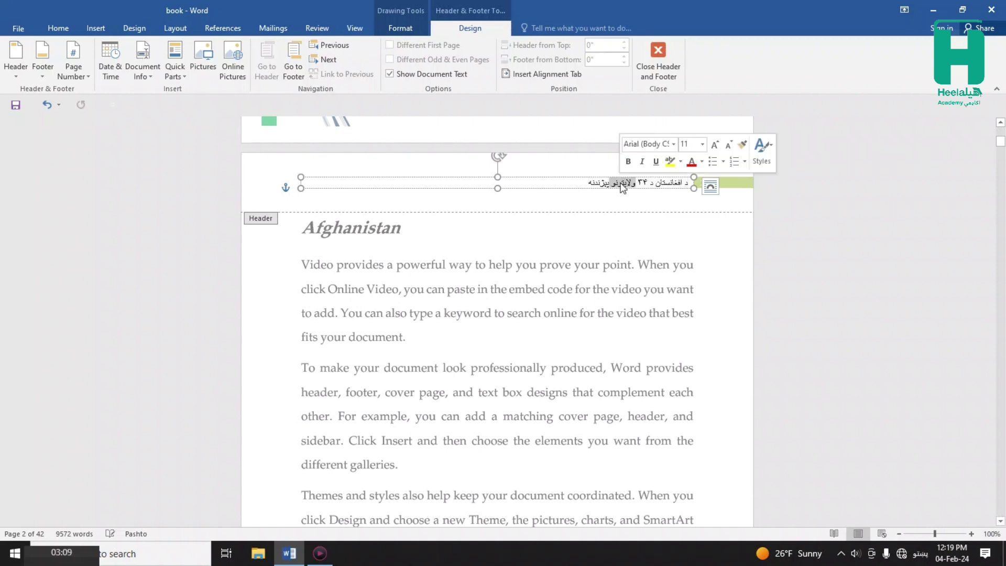
triple_click(622, 183)
Format the header title as 12 pt bold Bahij Zar and close header editing.
click(58, 28)
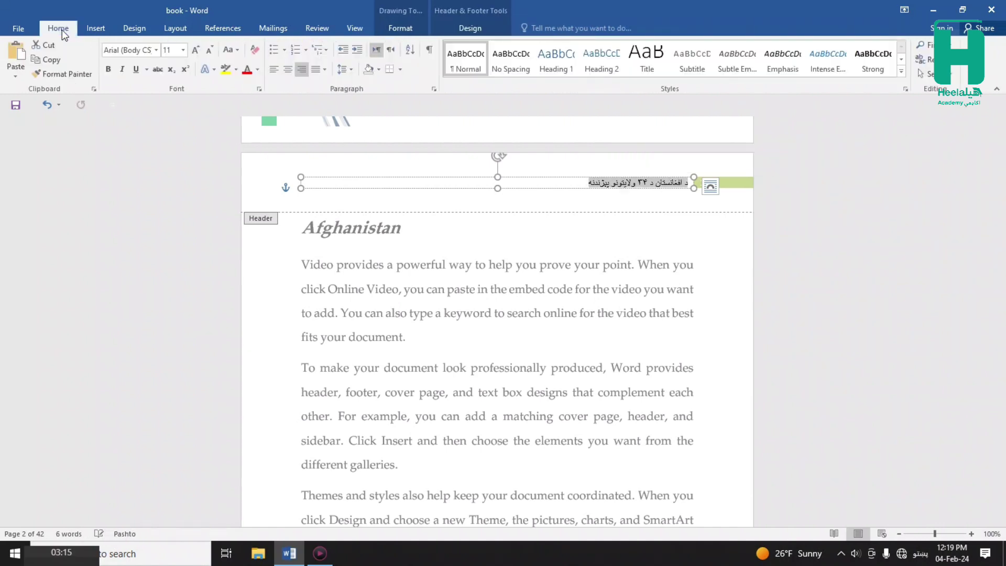
click(196, 50)
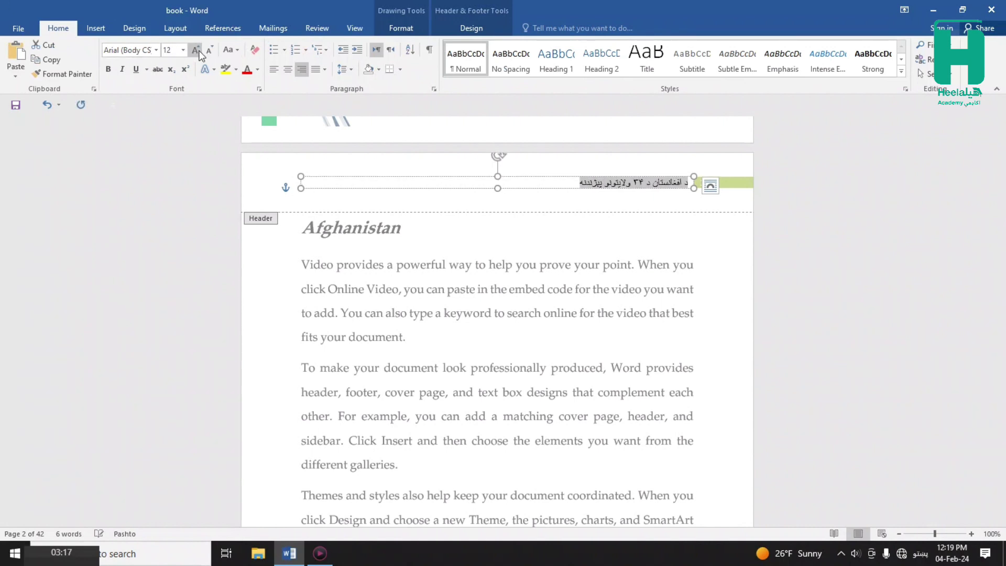
click(155, 50)
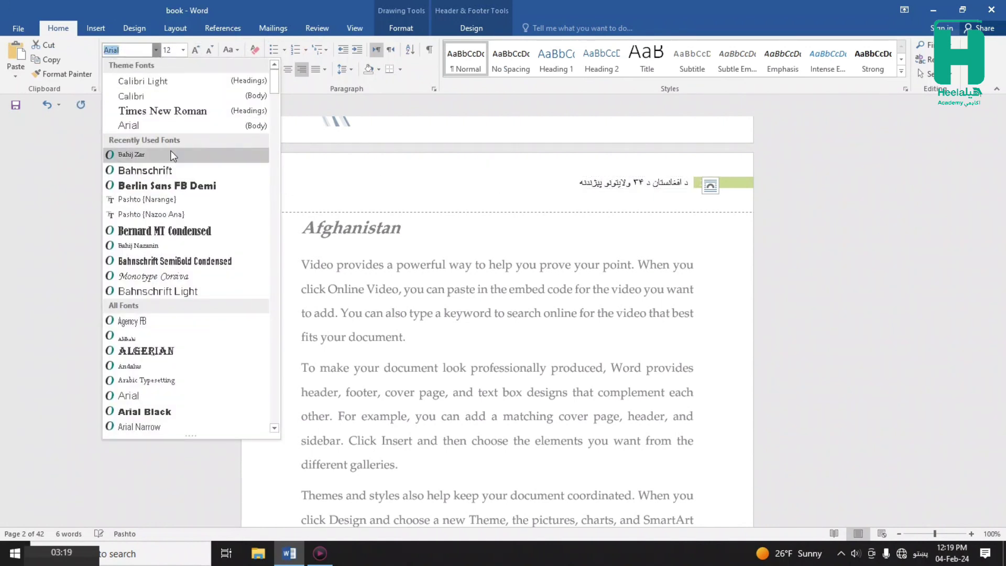
click(171, 153)
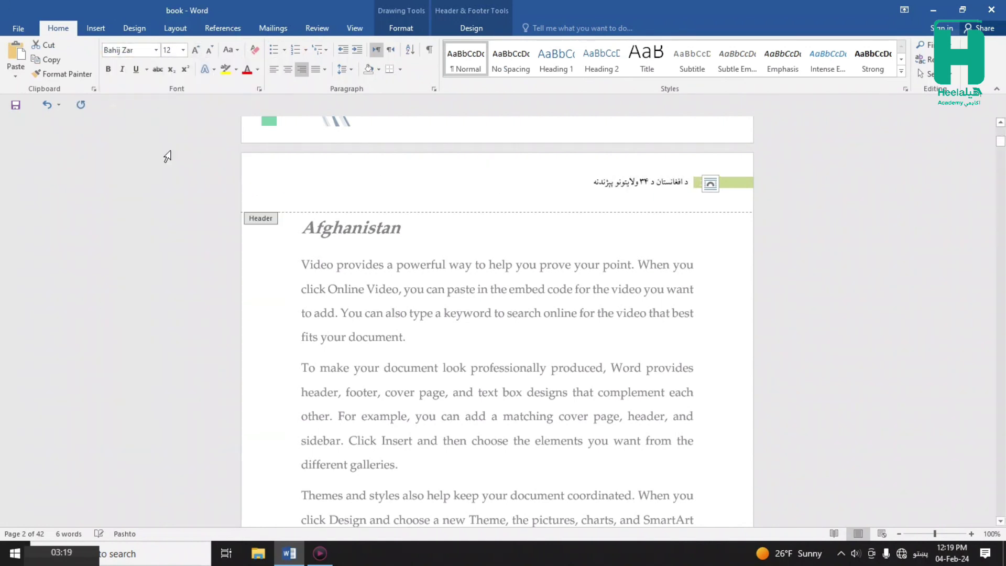
click(113, 71)
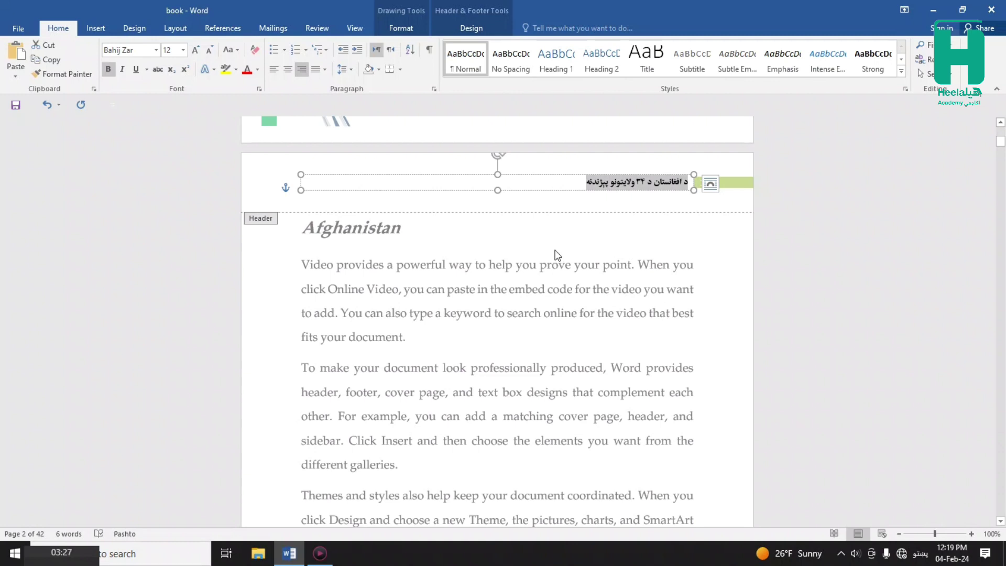
double_click(505, 318)
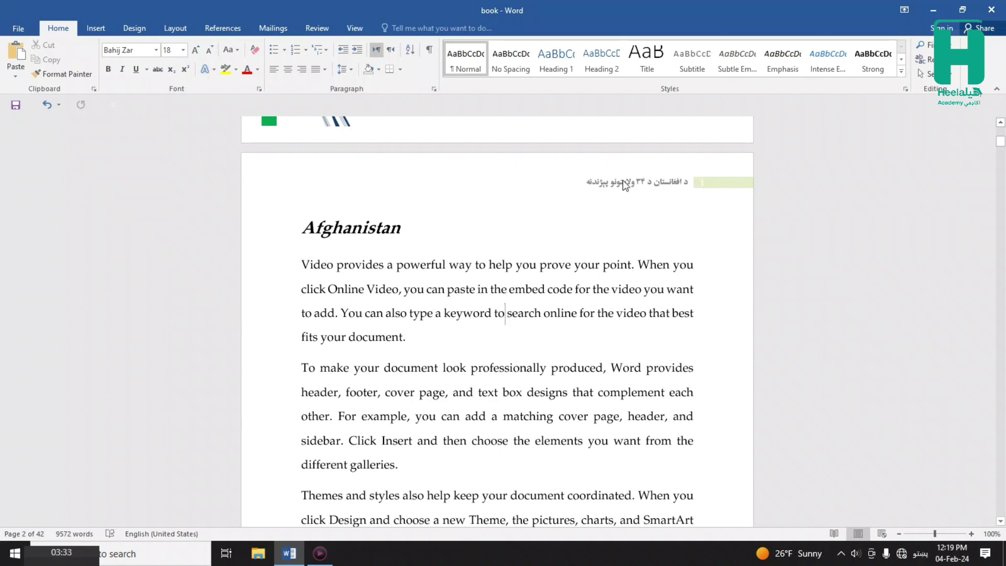
Scroll down to page 40 confirming the Pashto header repeats, then switch to Insert.
key(Down)
key(Down)
key(Down)
key(Down)
key(Down)
key(Down)
key(Down)
key(Down)
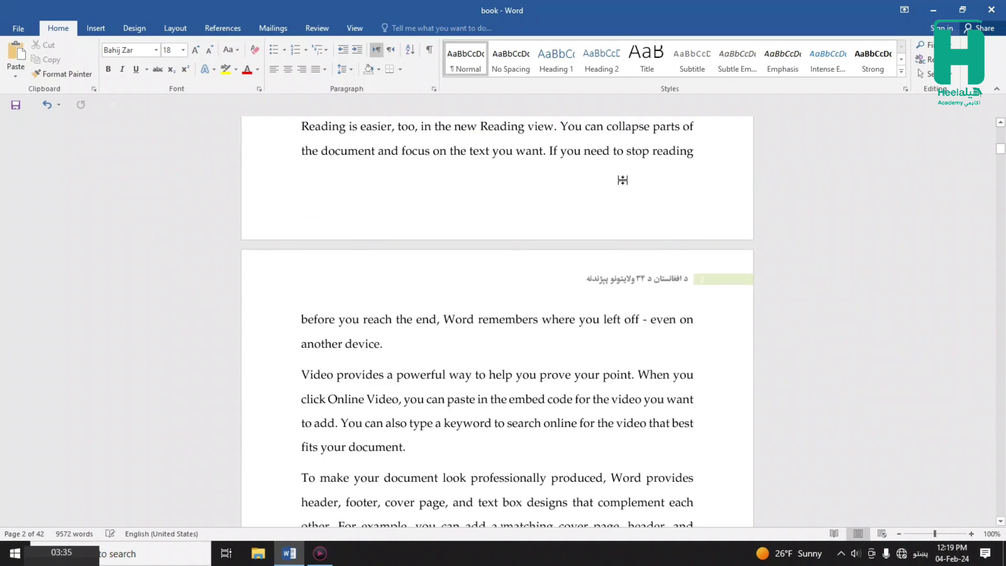
key(Down)
key(Down)
key(Down)
key(Down)
key(Down)
key(Down)
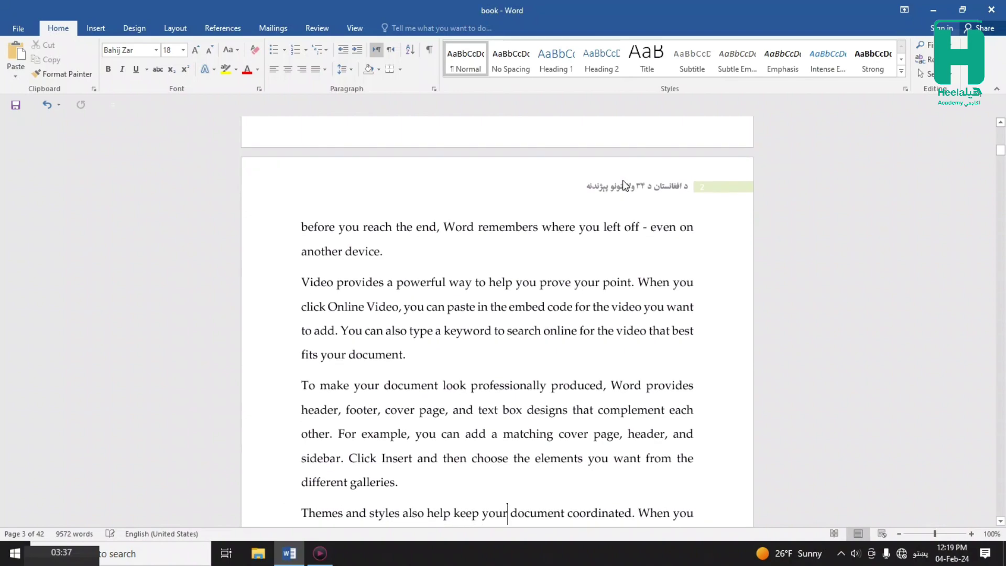
key(Down)
key(Down)
key(Down)
key(Down)
key(Down)
key(Down)
key(Down)
key(Down)
key(Down)
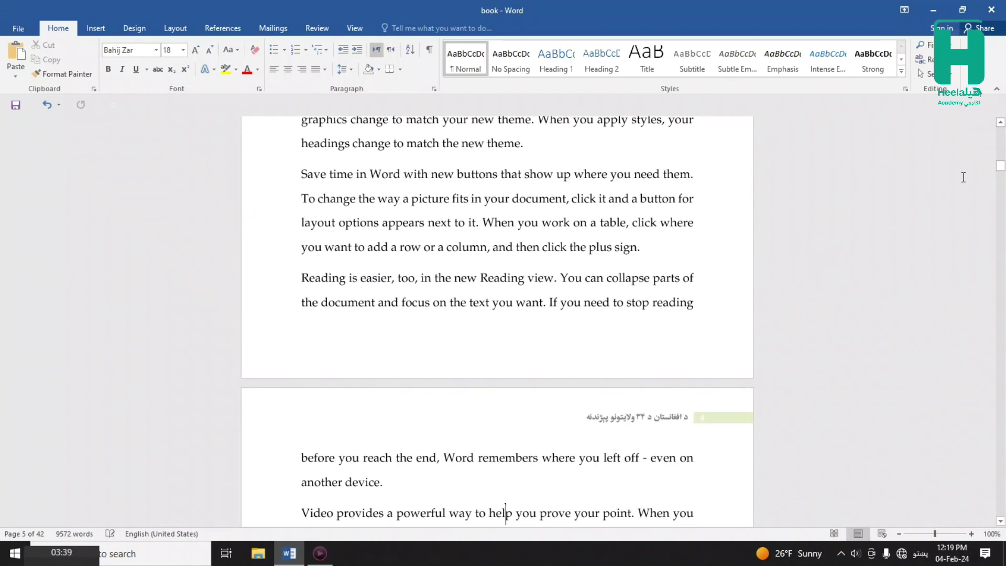
drag(1000, 166, 1000, 495)
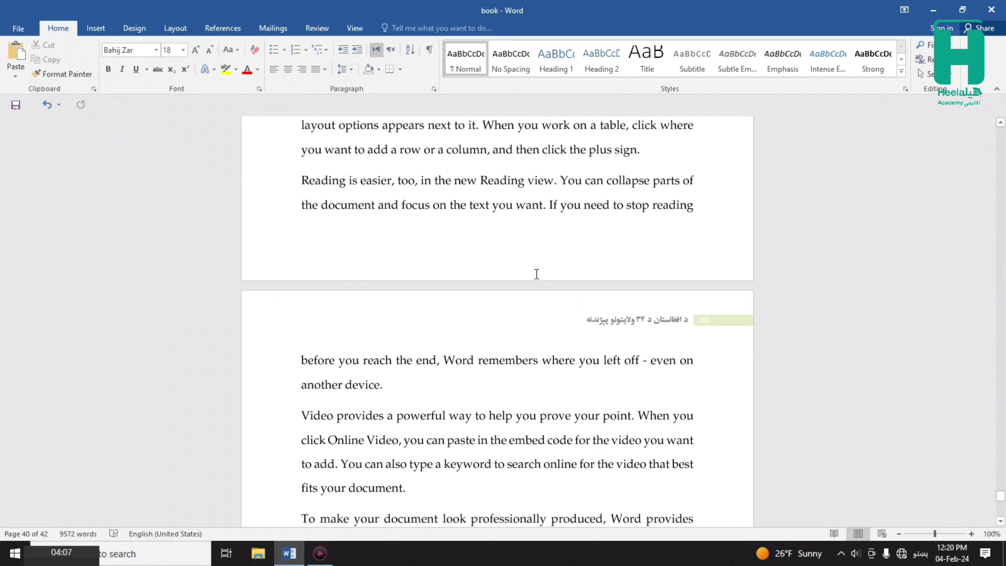
click(92, 24)
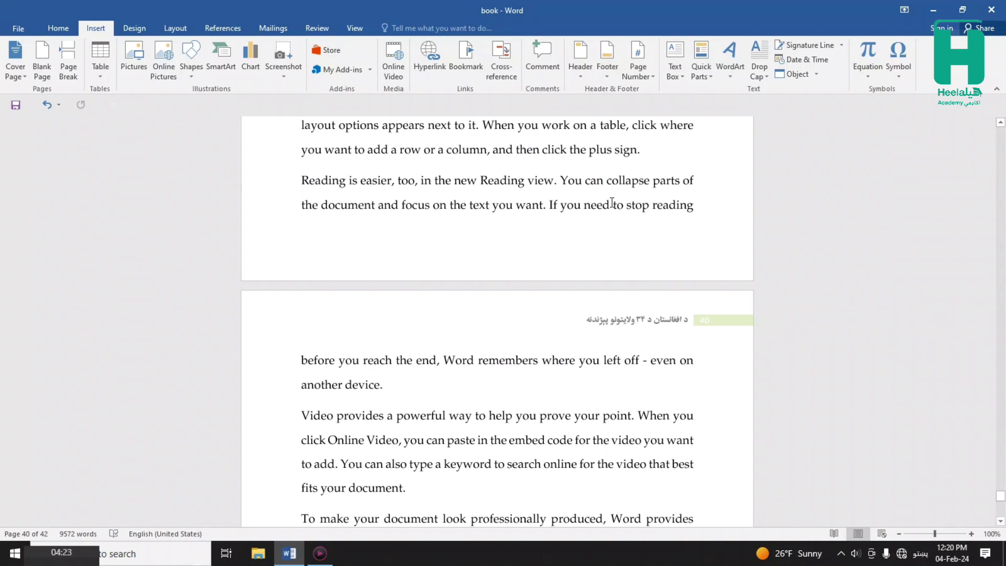
Add the Filigree footer, close footer editing, and open the print preview.
click(606, 75)
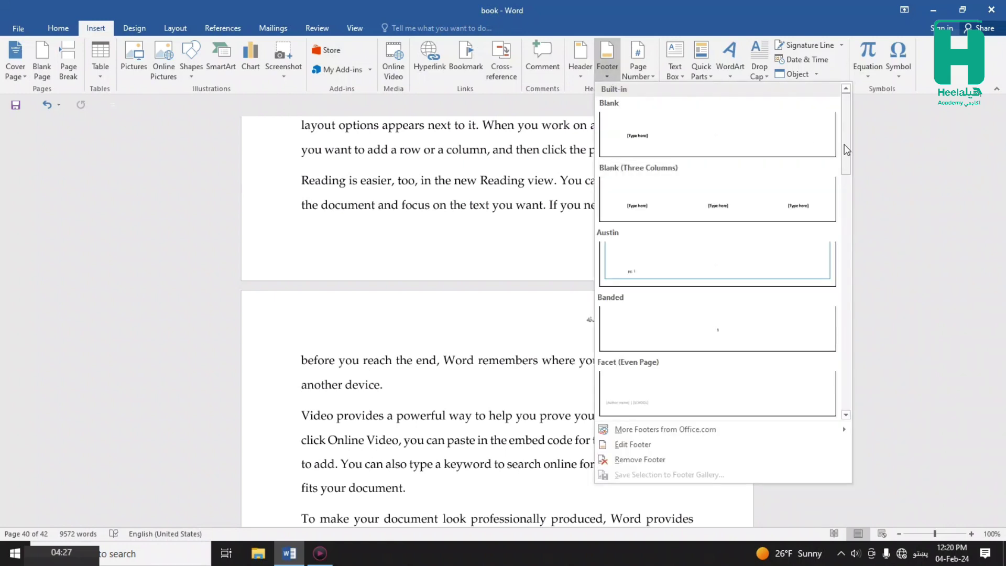
drag(845, 144, 858, 181)
scroll(786, 236, down, 1)
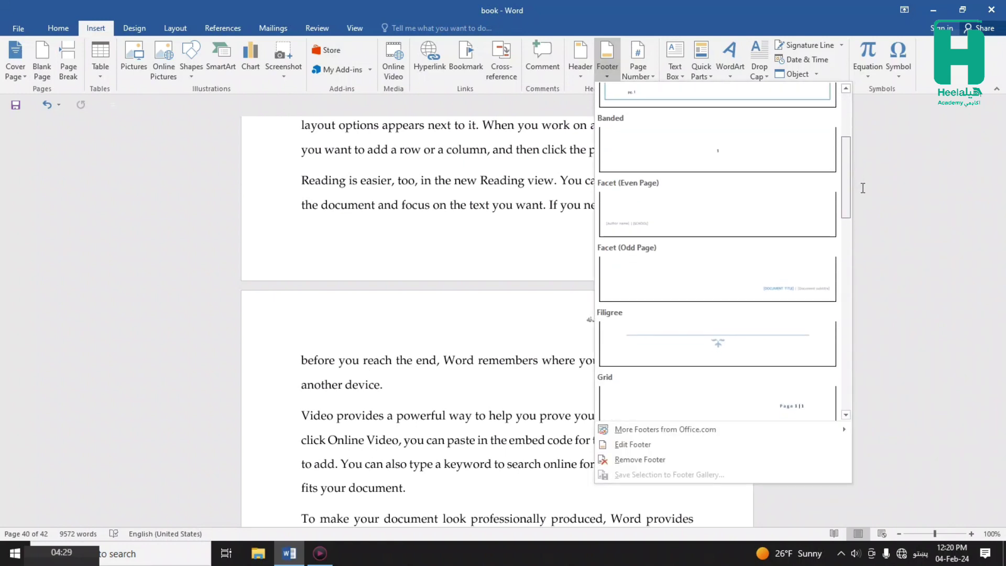
click(739, 343)
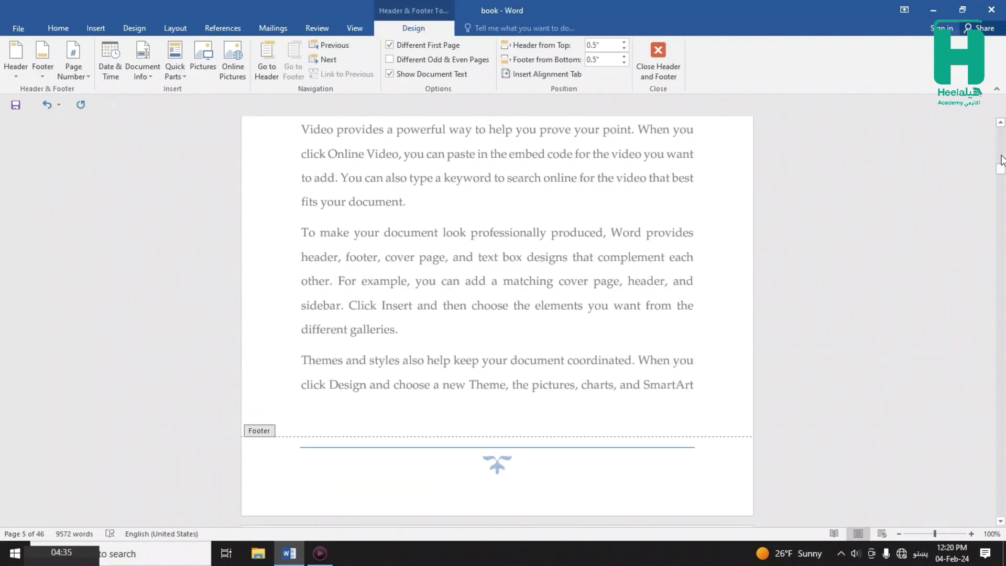
drag(1001, 168, 1002, 181)
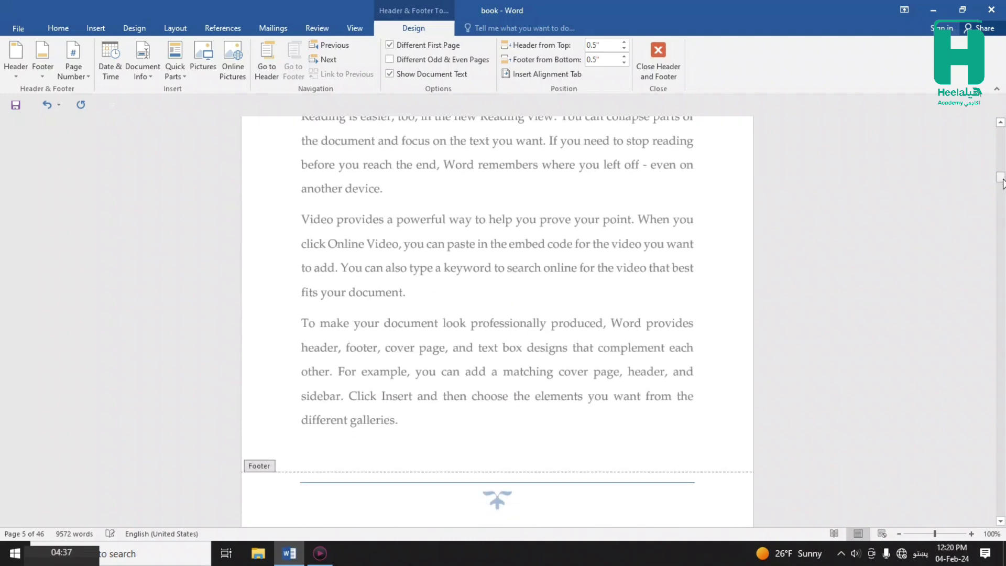
double_click(384, 166)
key(ctrl+p)
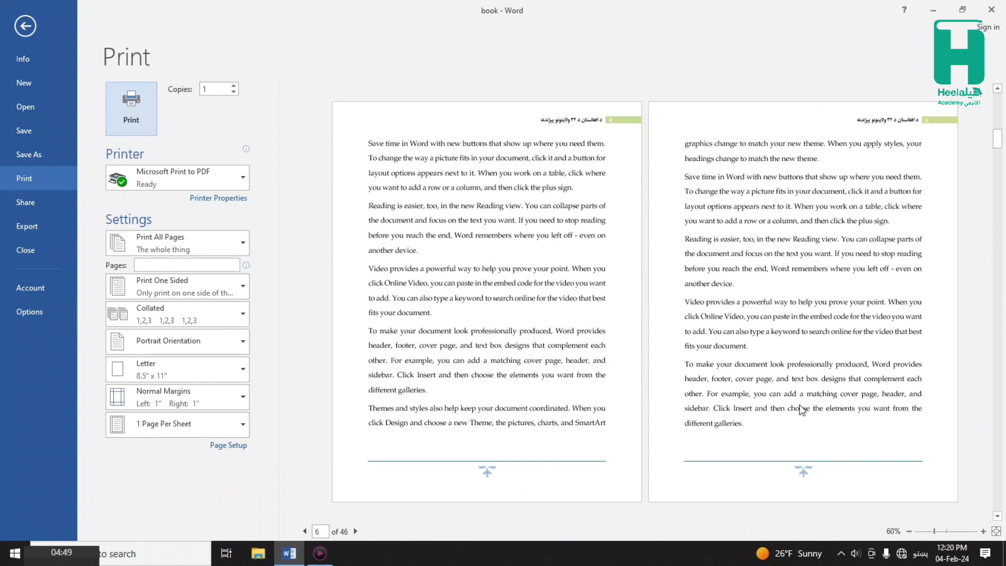
Exit the print preview back to the document and return to the Insert tab.
click(26, 20)
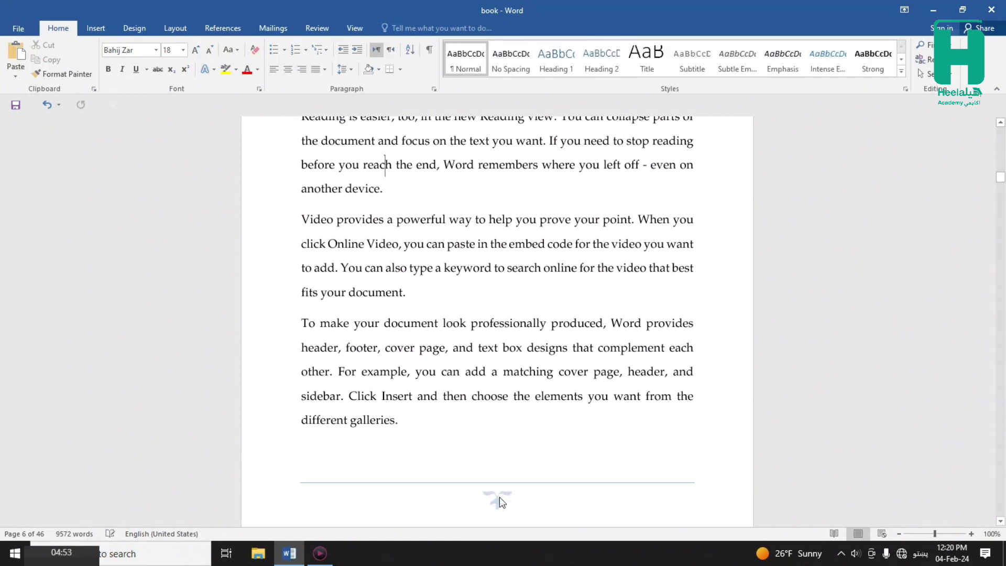
click(105, 30)
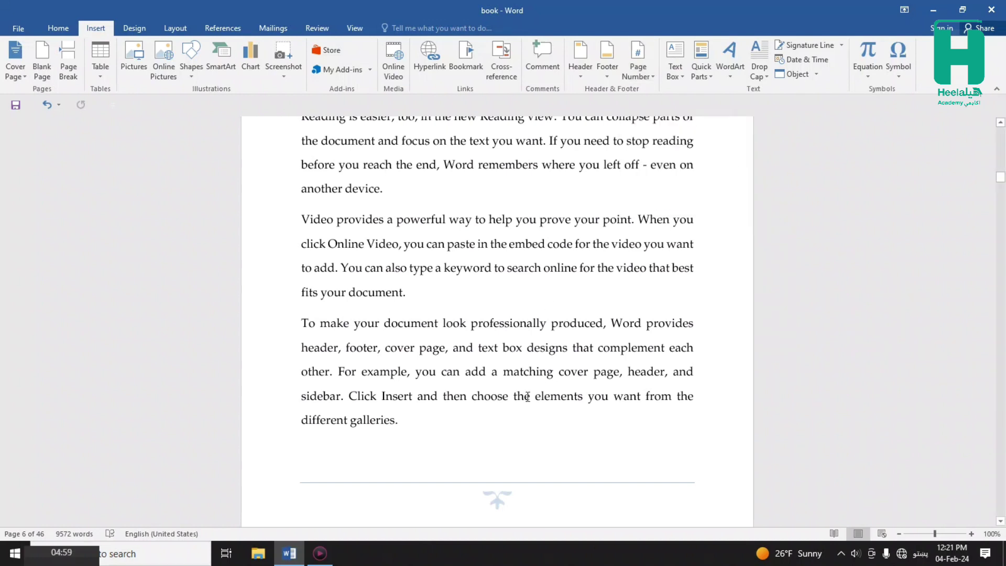
Remove the Filigree footer and show the Bottom of Page page number styles.
click(603, 84)
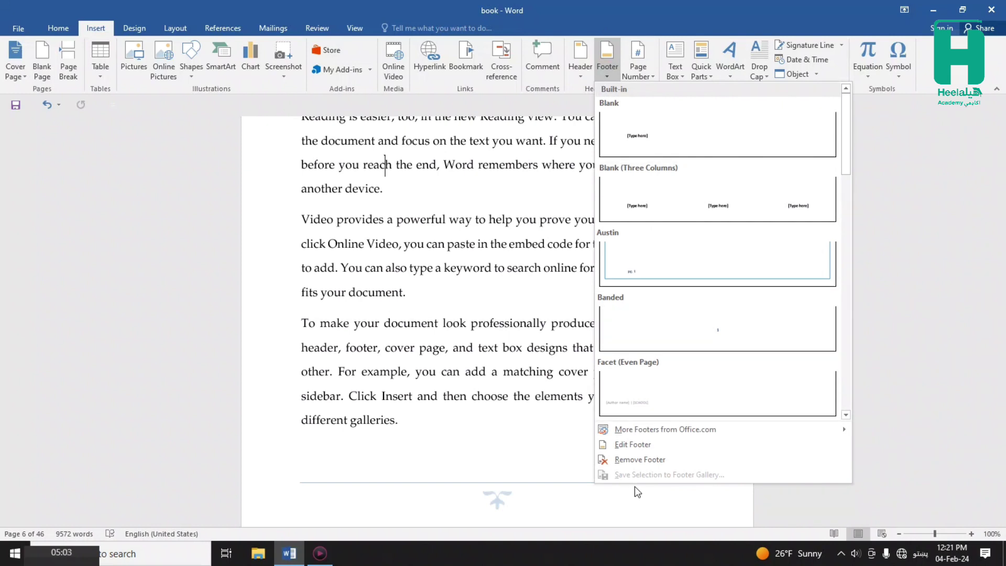
click(659, 460)
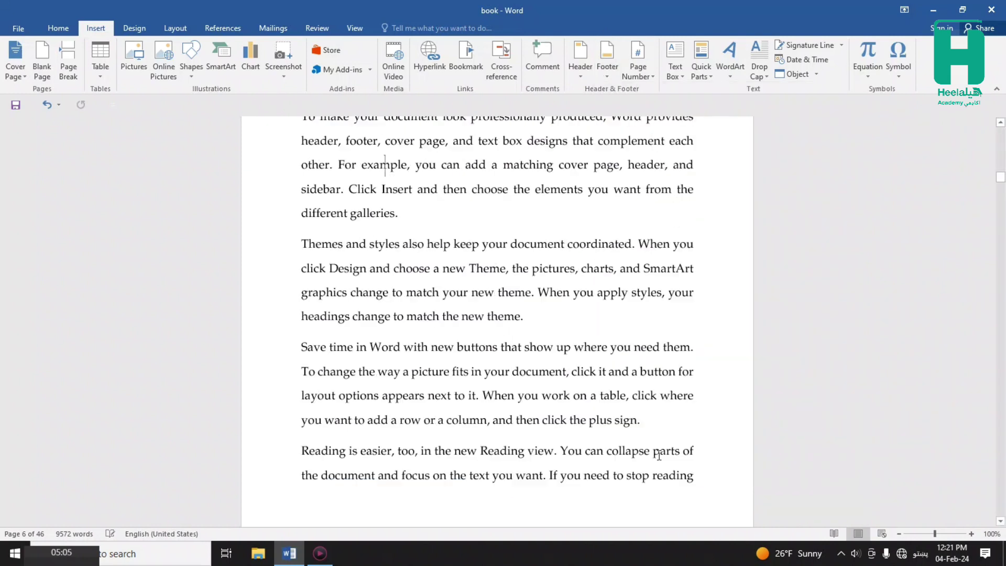
click(644, 63)
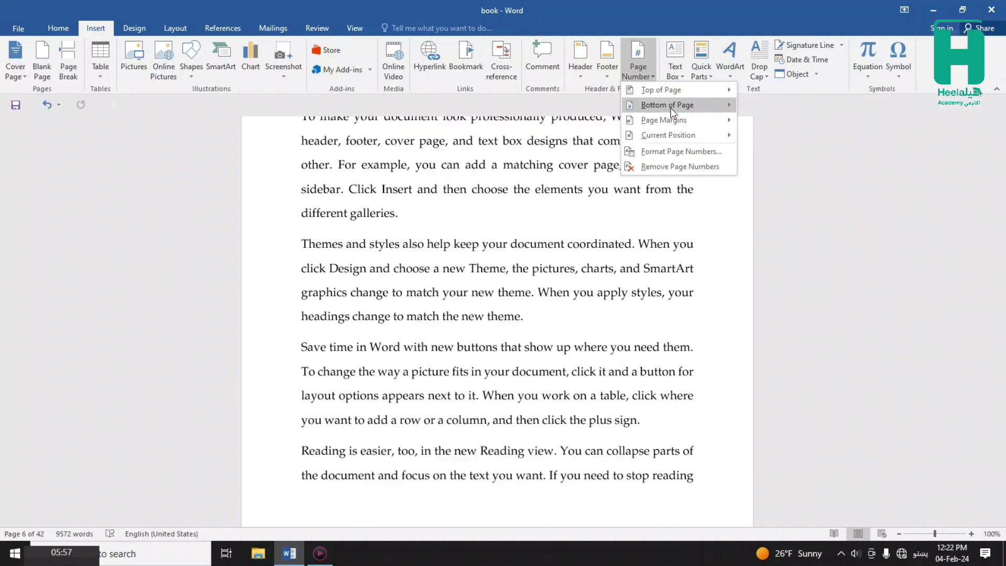
mouse_move(668, 105)
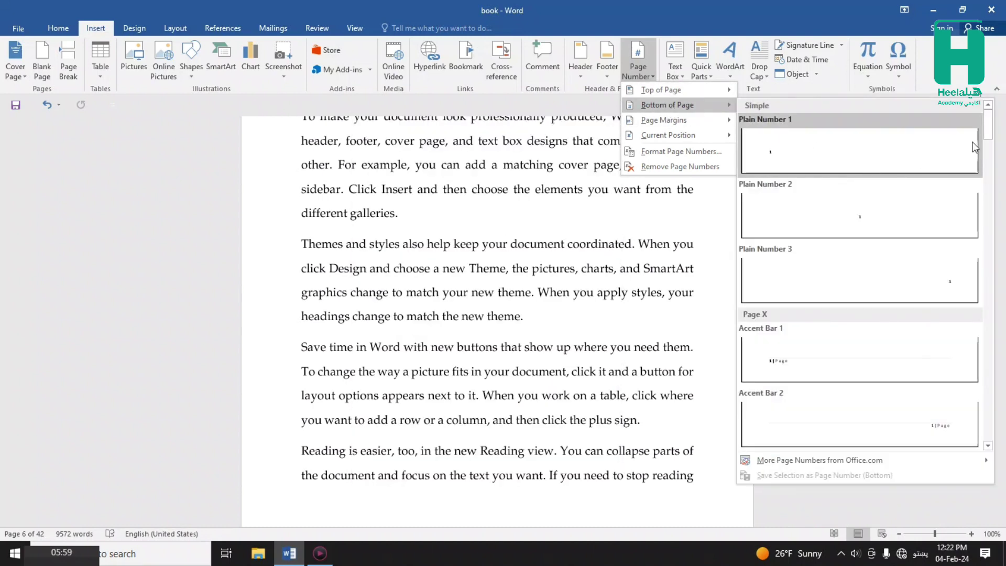
Add the Brackets 2 bottom-of-page number, check it on later pages, and close the footer.
drag(992, 133, 1001, 209)
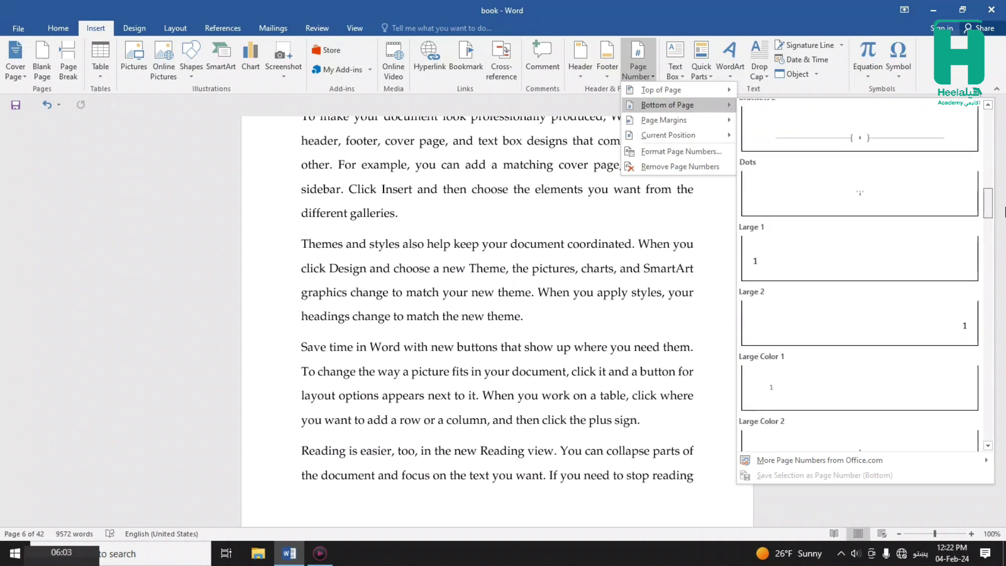
click(897, 152)
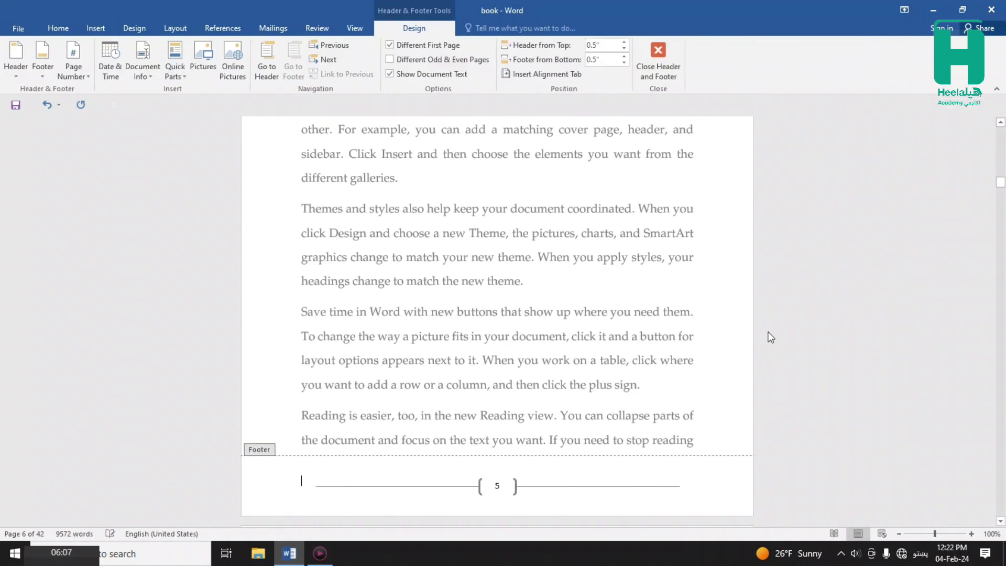
scroll(949, 227, down, 1)
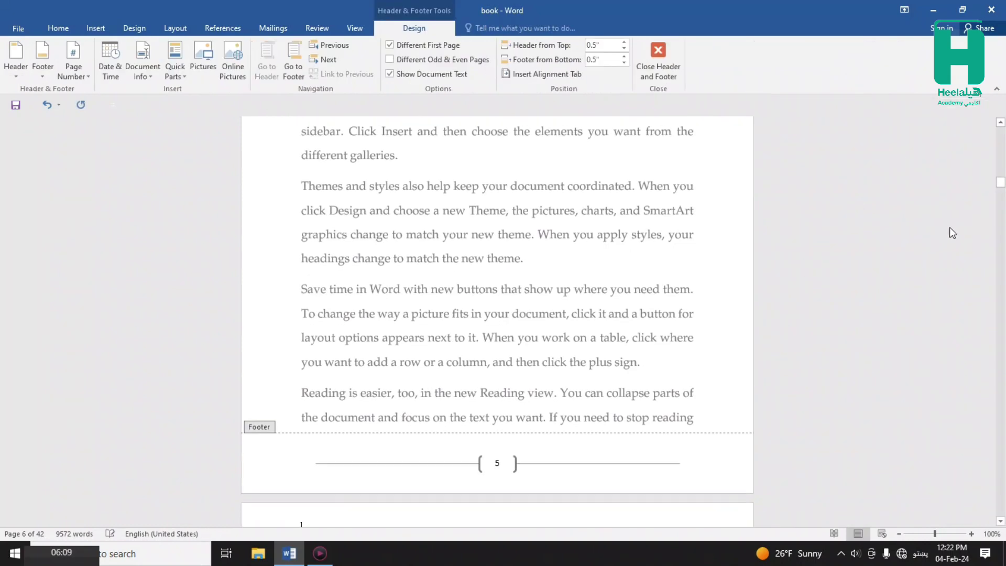
scroll(949, 228, down, 10)
scroll(949, 227, down, 1)
scroll(950, 227, down, 3)
scroll(949, 227, down, 1)
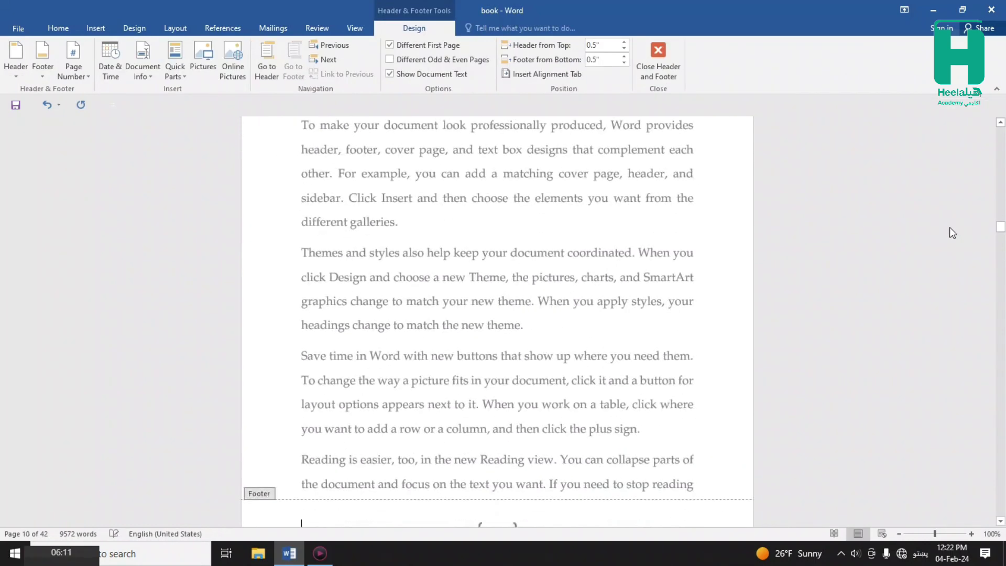
scroll(950, 227, down, 5)
scroll(950, 227, down, 5)
scroll(950, 228, down, 5)
scroll(949, 228, down, 3)
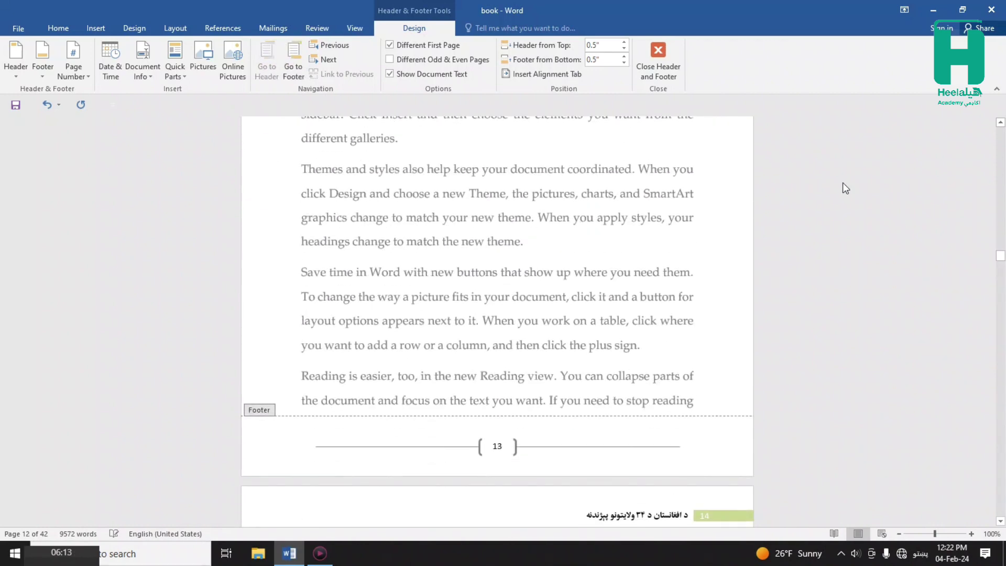
double_click(608, 226)
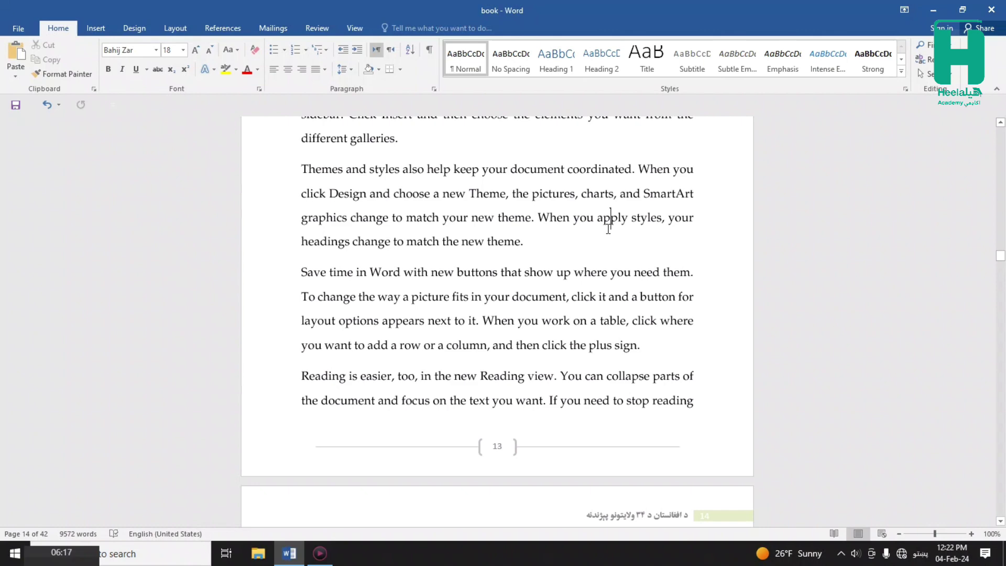
key(ctrl+p)
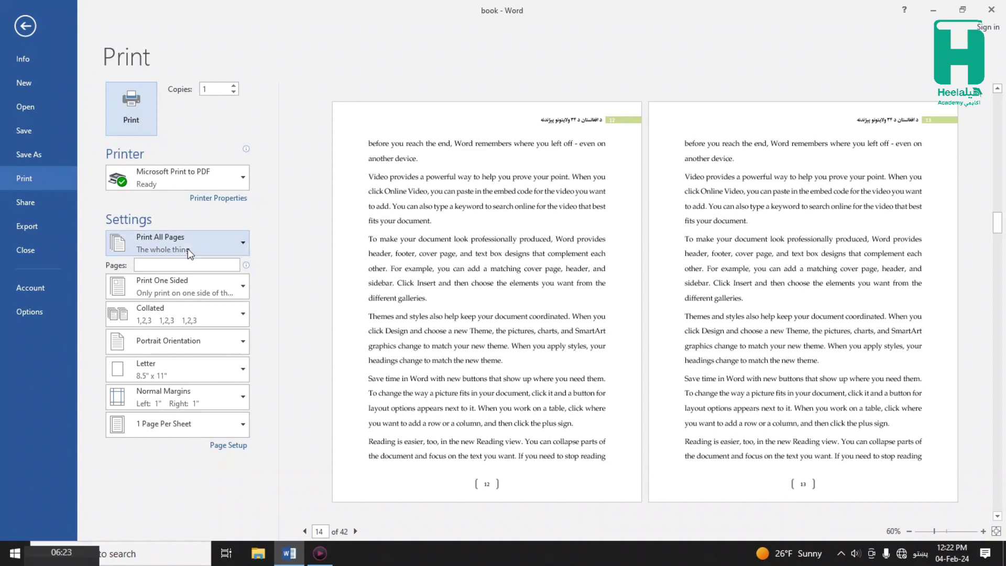
click(24, 34)
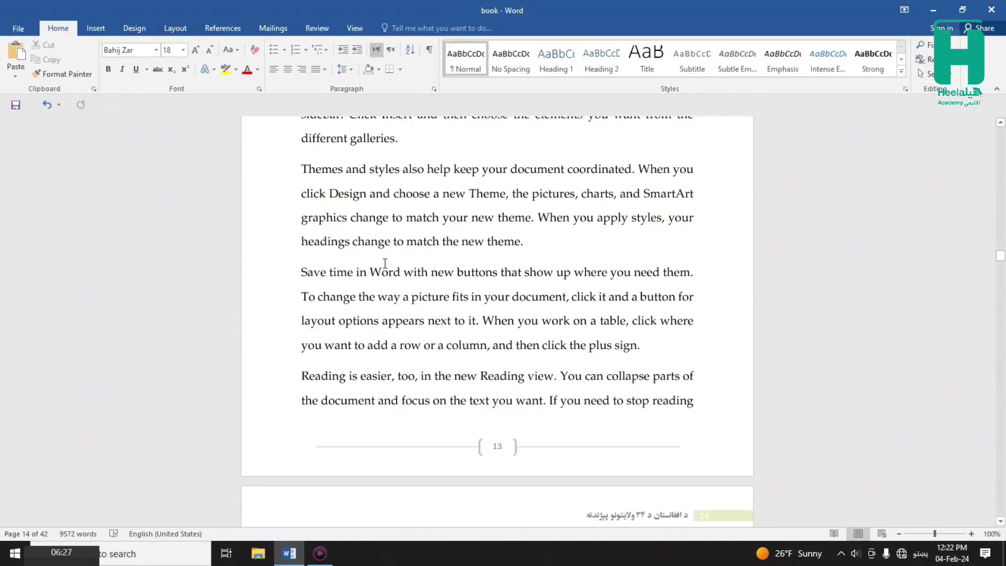
key(ctrl+p)
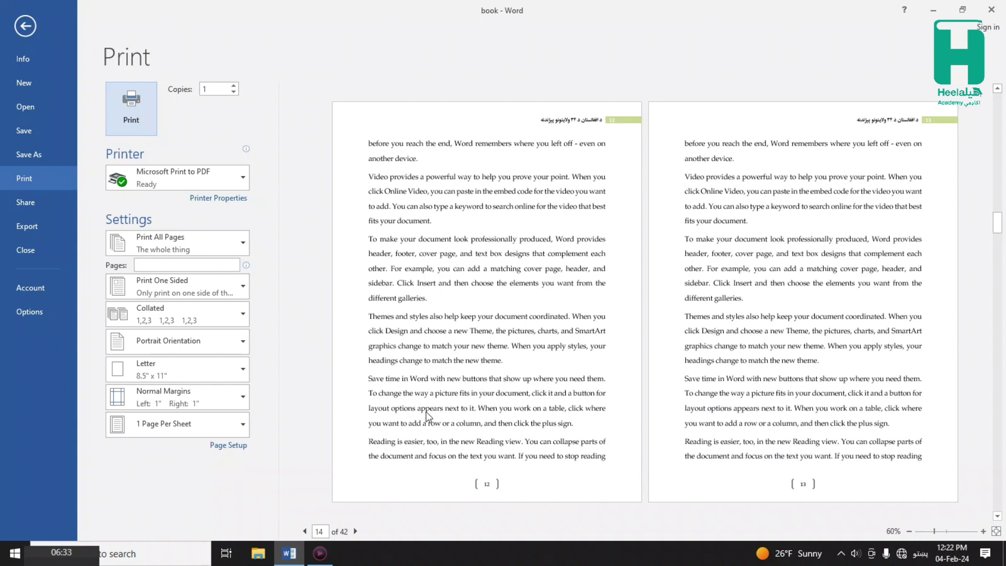
click(31, 25)
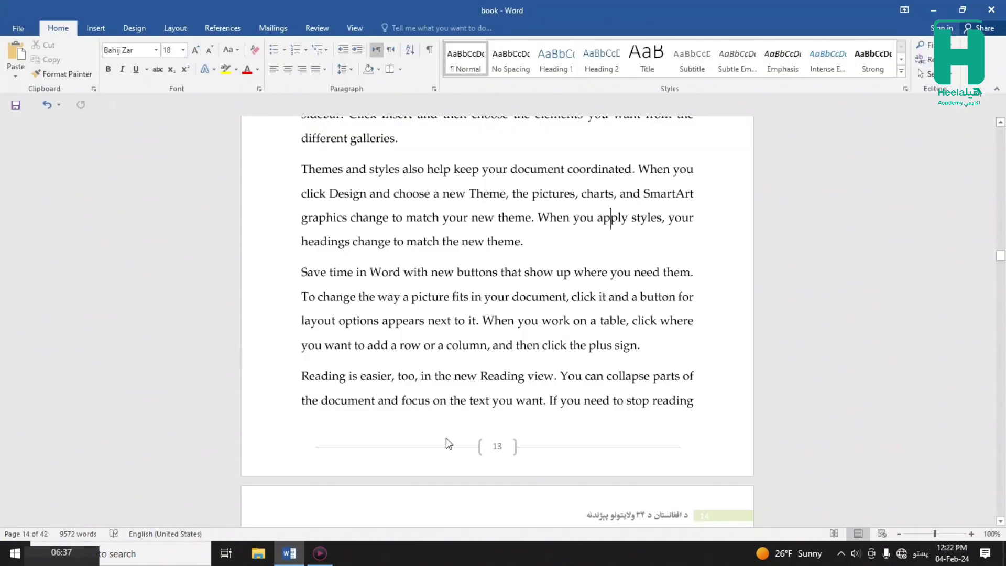
Nudge the footer's horizontal line and bracketed page number box slightly upward.
double_click(447, 446)
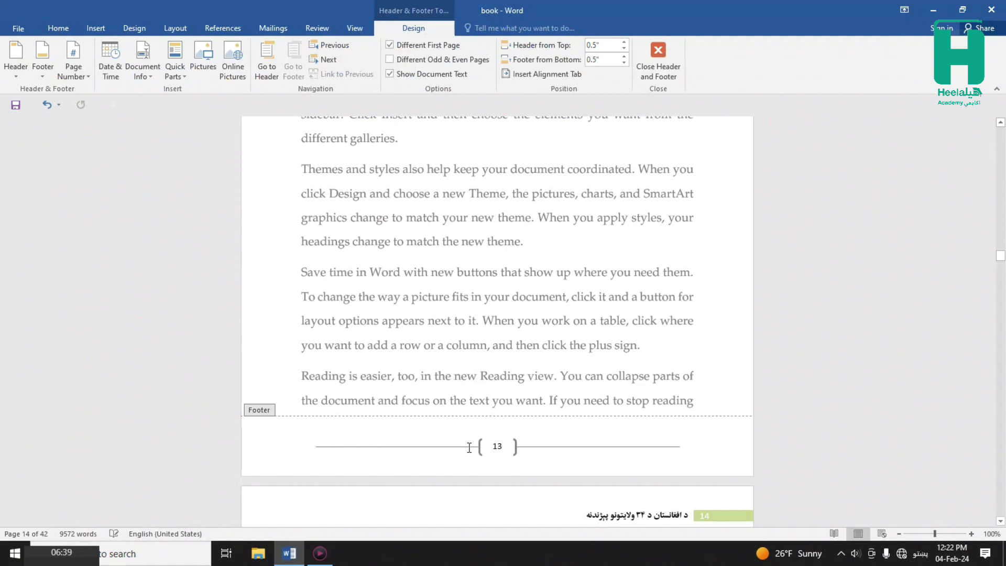
click(467, 446)
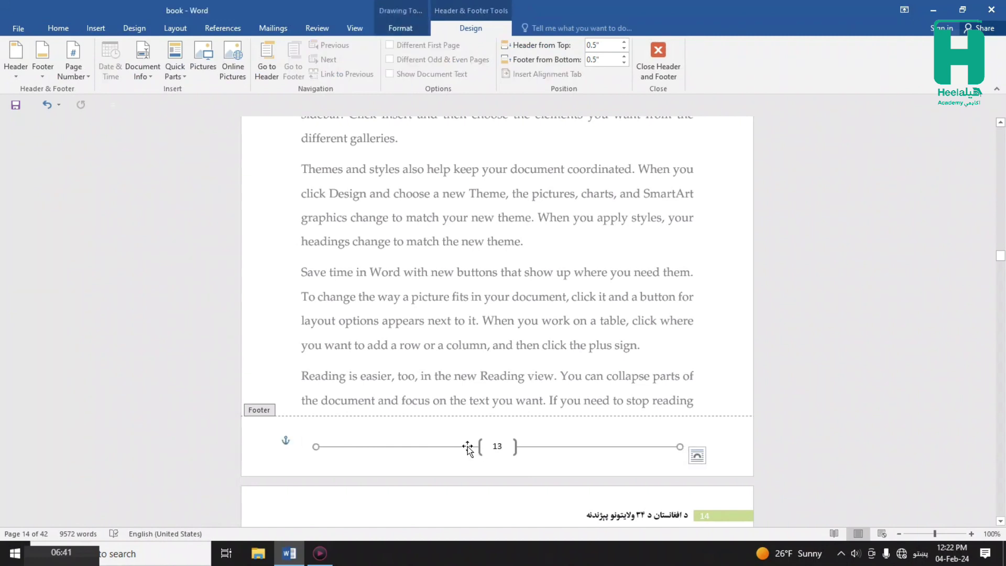
key(Up)
key(Up)
key(Up)
key(Up)
key(Up)
key(Up)
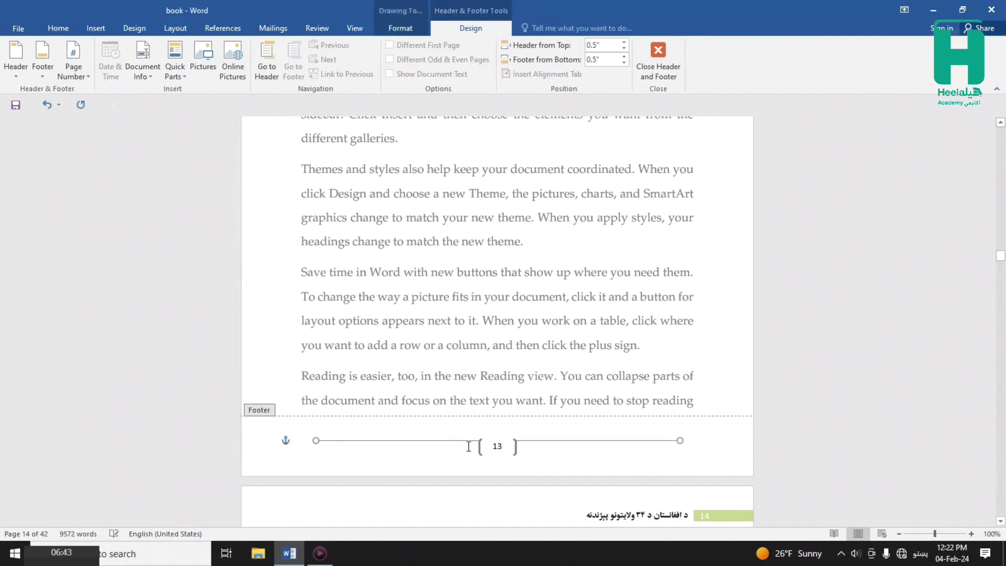
click(479, 446)
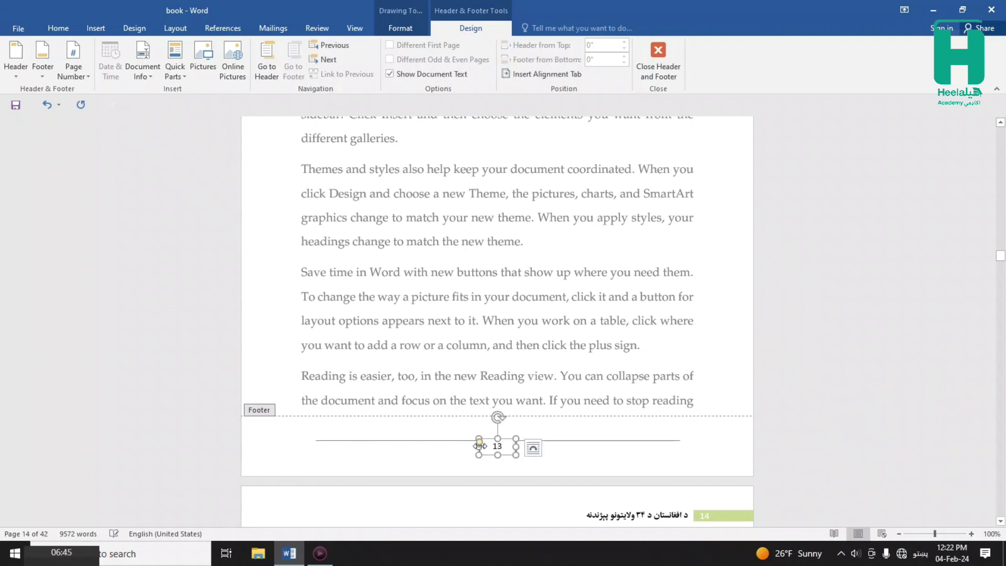
key(Up)
key(Up)
key(Up)
key(Up)
key(Up)
key(Up)
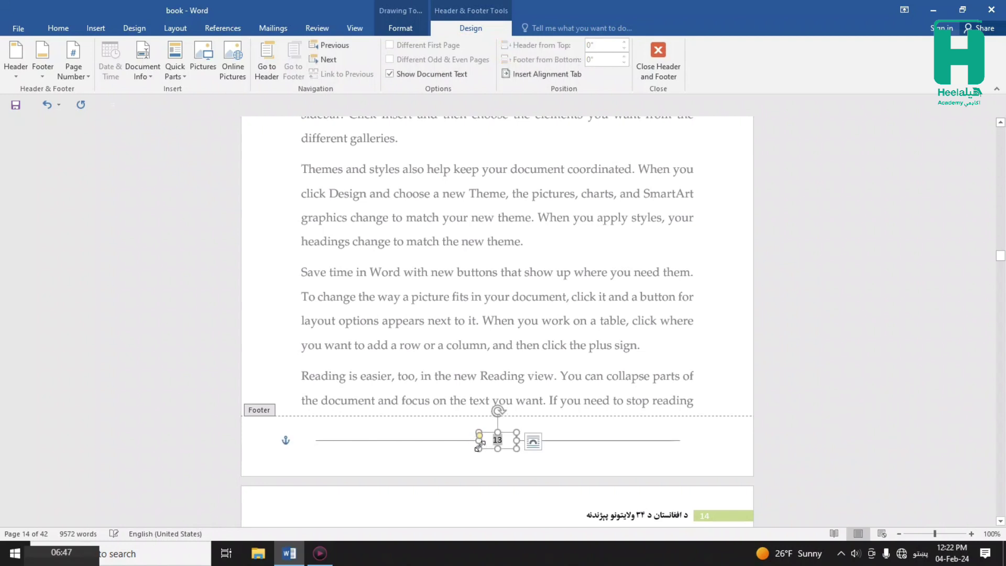
Leave the footer and confirm the raised footer in print preview.
double_click(560, 345)
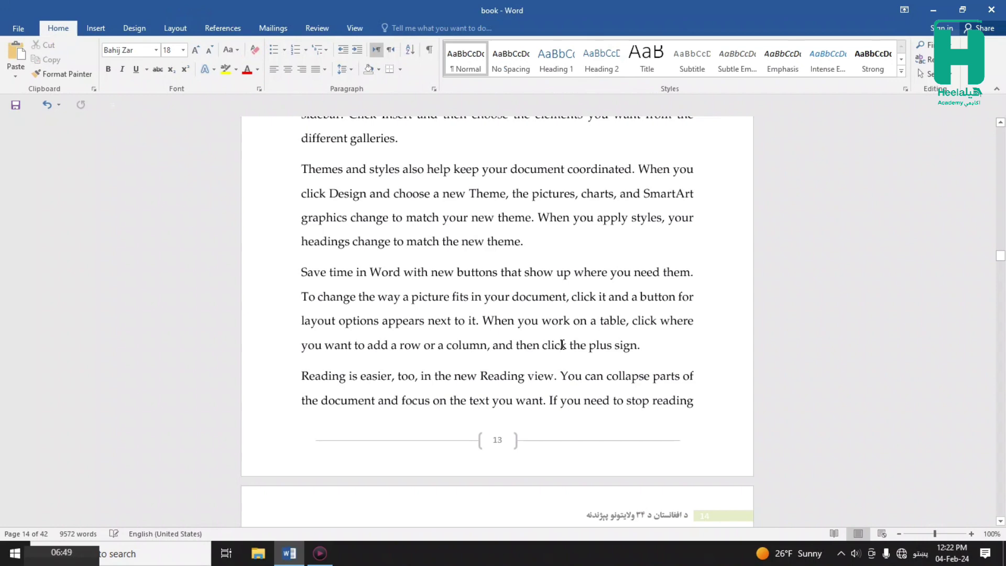
key(ctrl+p)
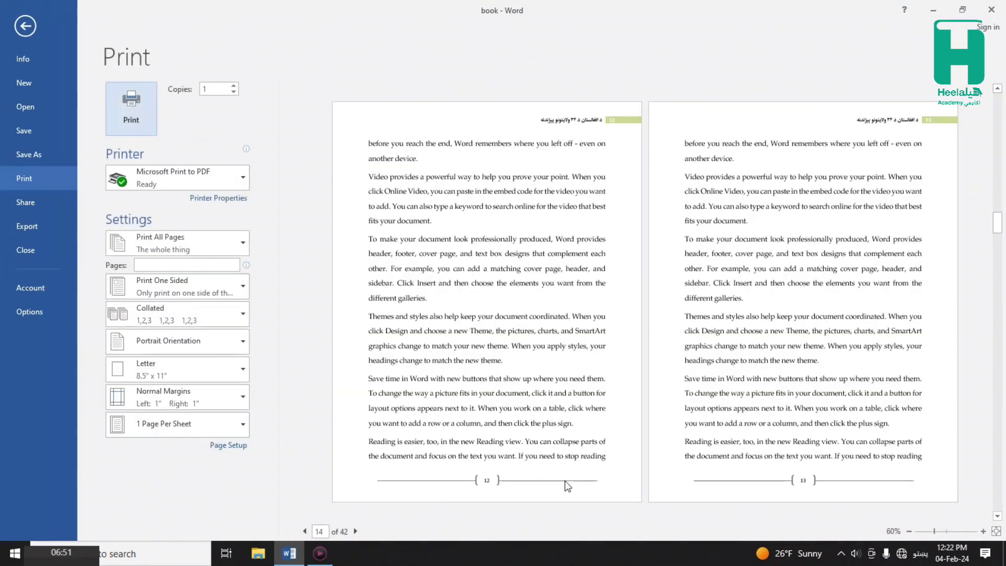
click(17, 36)
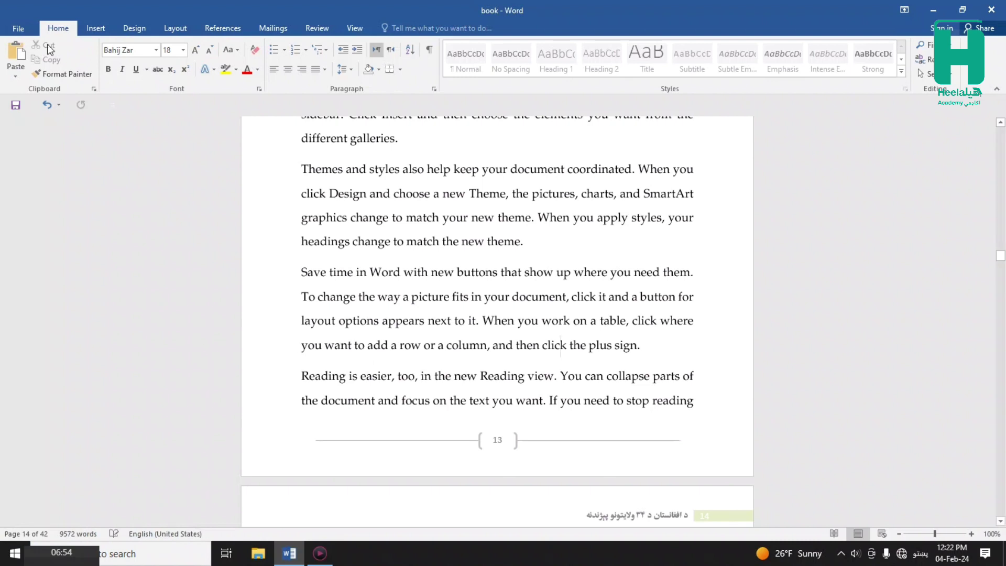
double_click(482, 441)
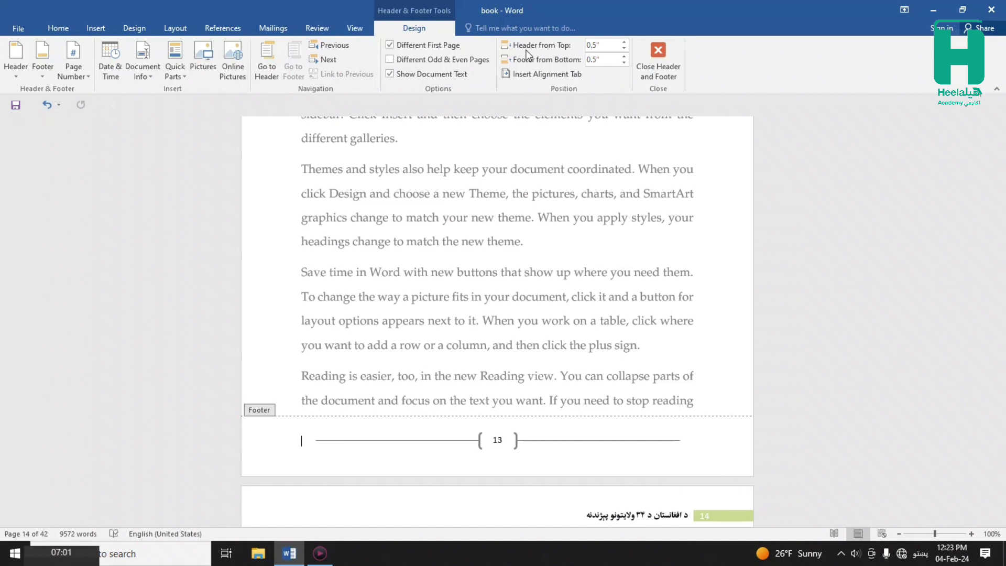
double_click(478, 169)
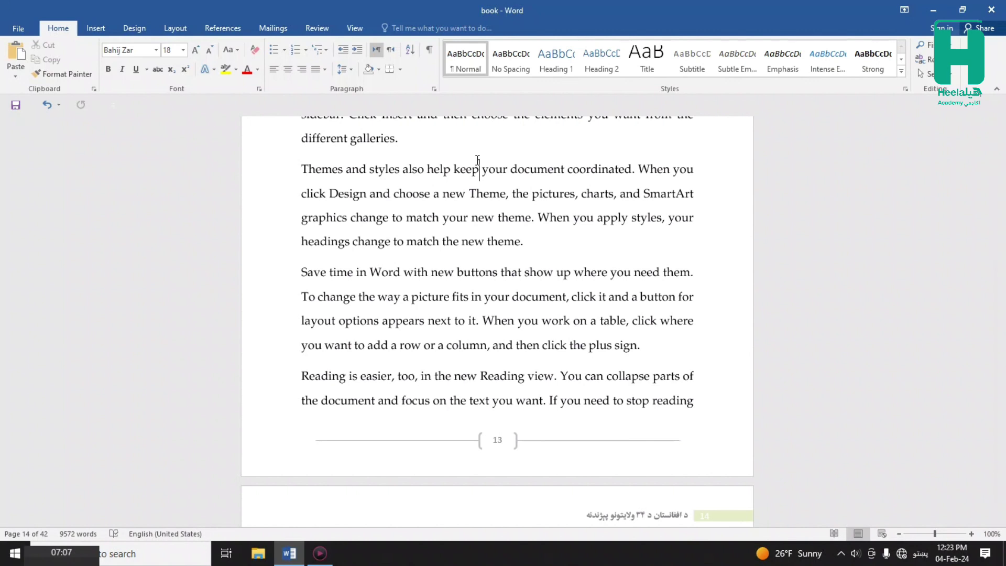